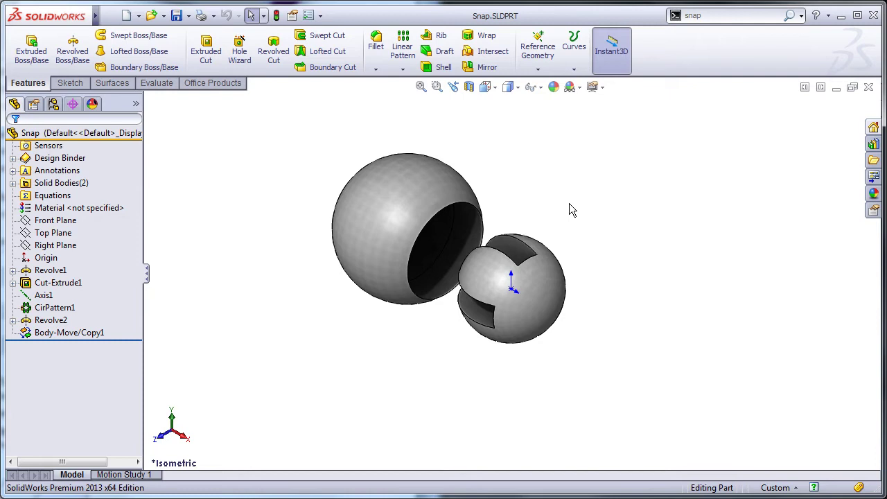
- Inspect the snap pieces from the Top view, then return to Isometric
click(491, 91)
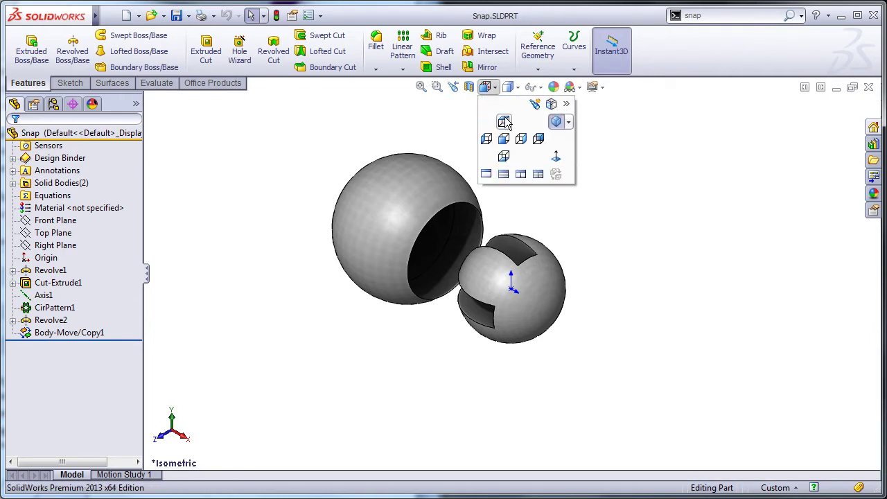
click(505, 122)
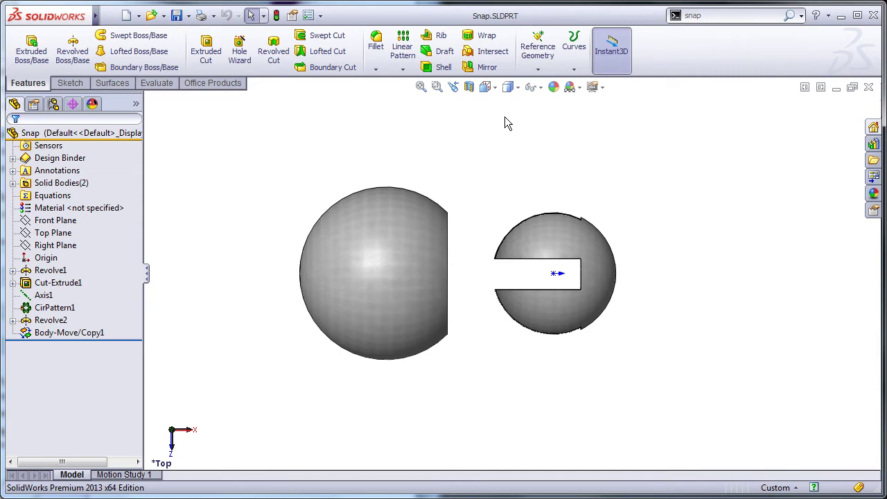
click(490, 89)
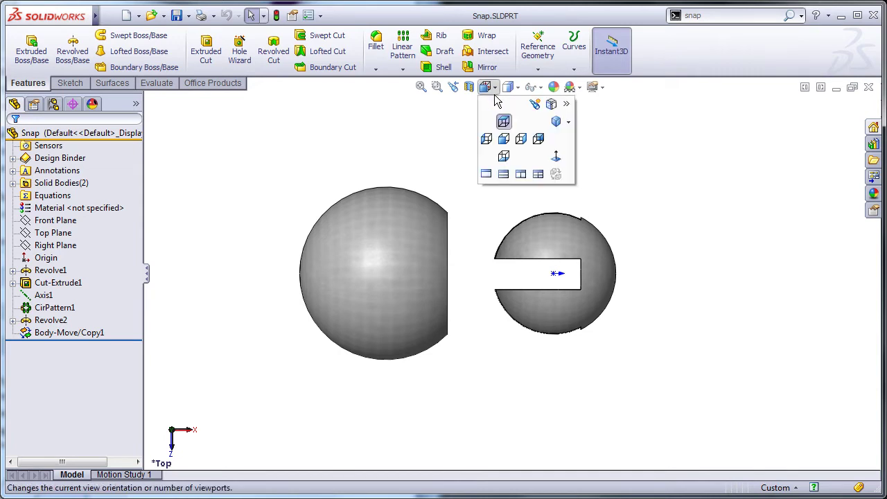
click(552, 125)
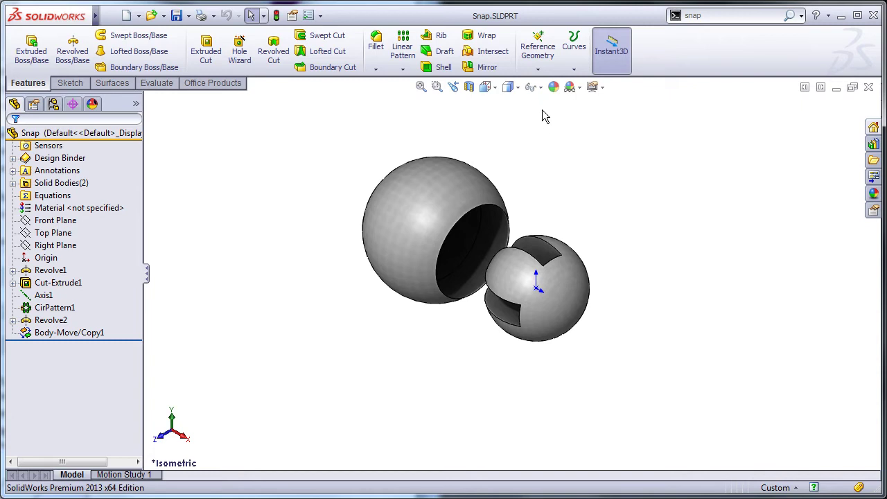
- Show a section view along Front Plane and look at the cutaway from the front
click(469, 87)
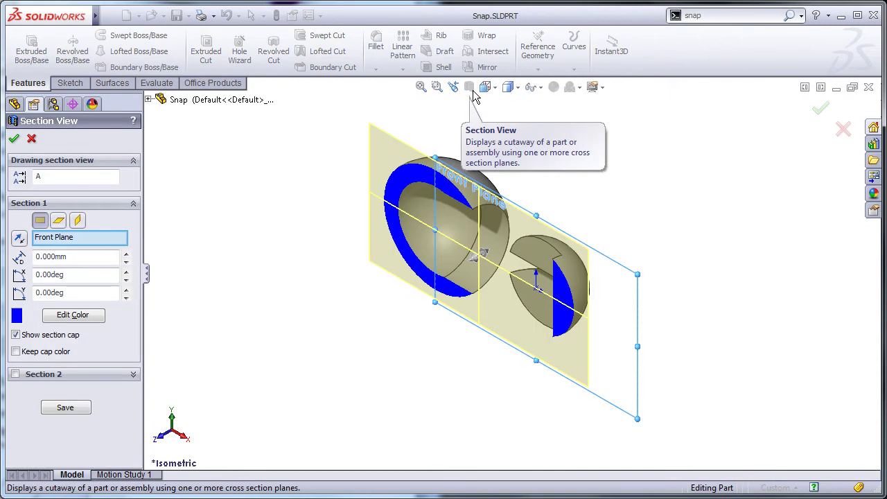
click(14, 138)
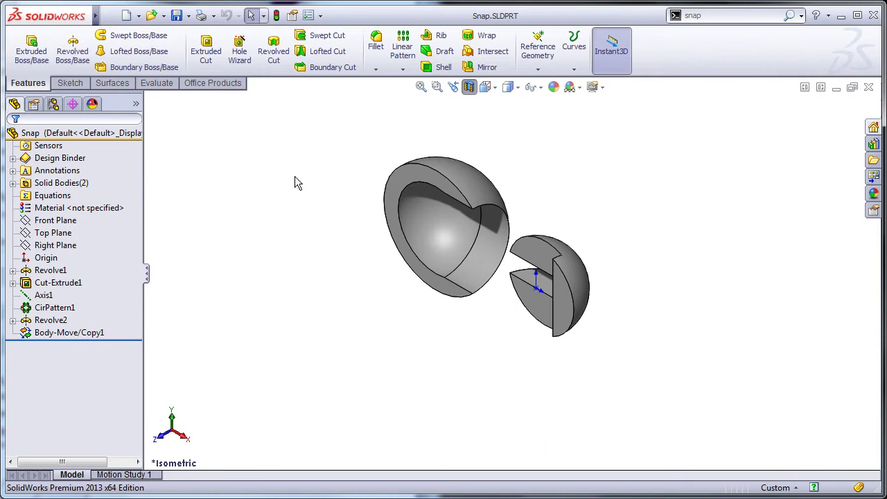
click(486, 87)
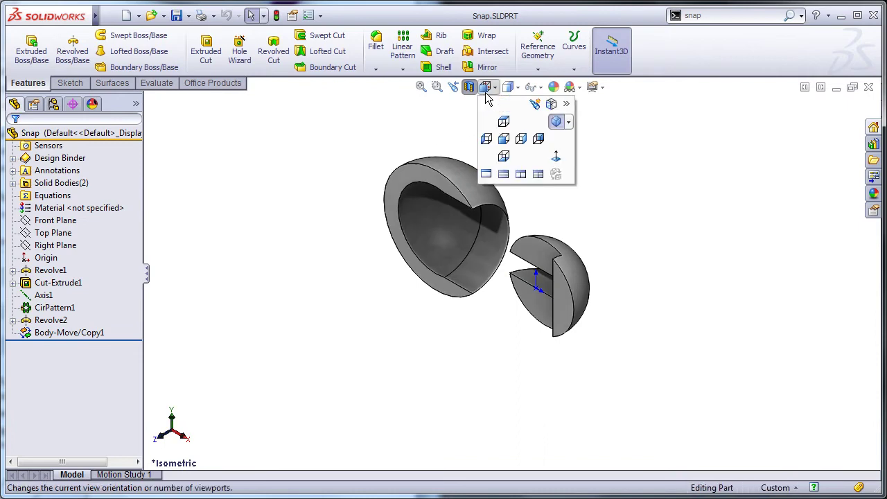
click(502, 136)
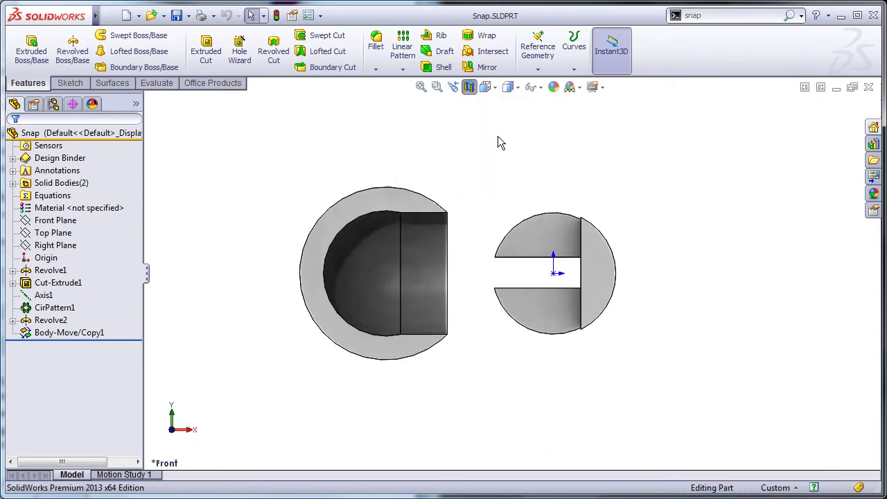
- Suppress Body-Move/Copy1 so the snap pieces rejoin, then turn the section view off
click(91, 334)
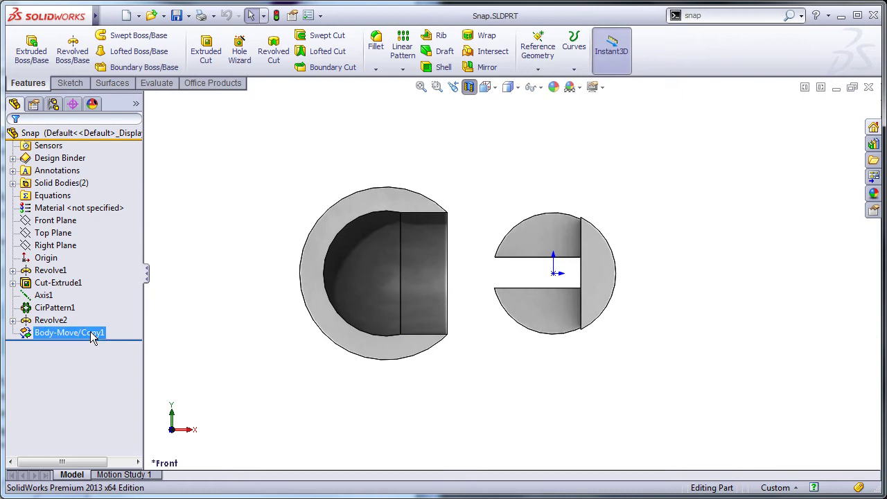
click(114, 298)
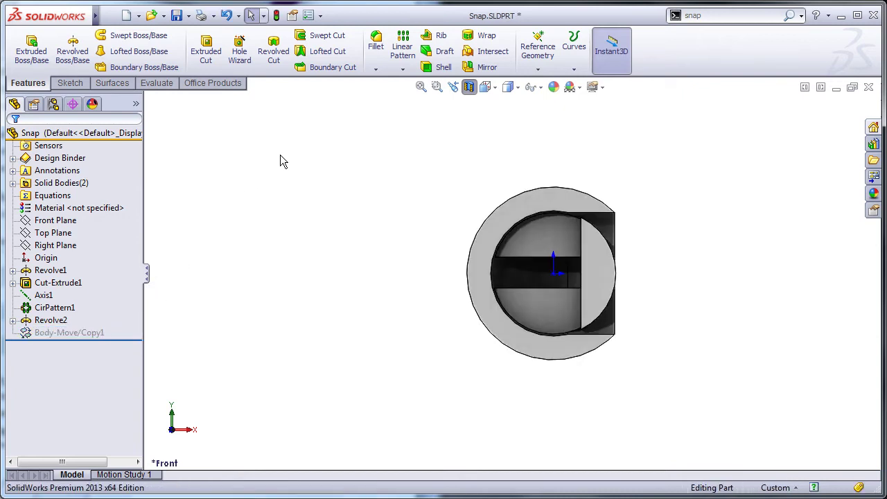
click(469, 94)
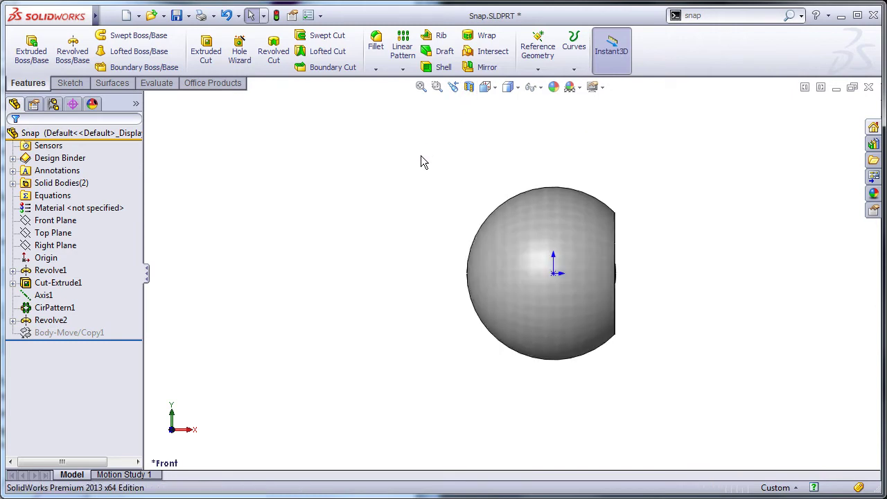
- Close Snap.SLDPRT and start a Snap Hook on the box's top face, pointing toward its right face
click(869, 87)
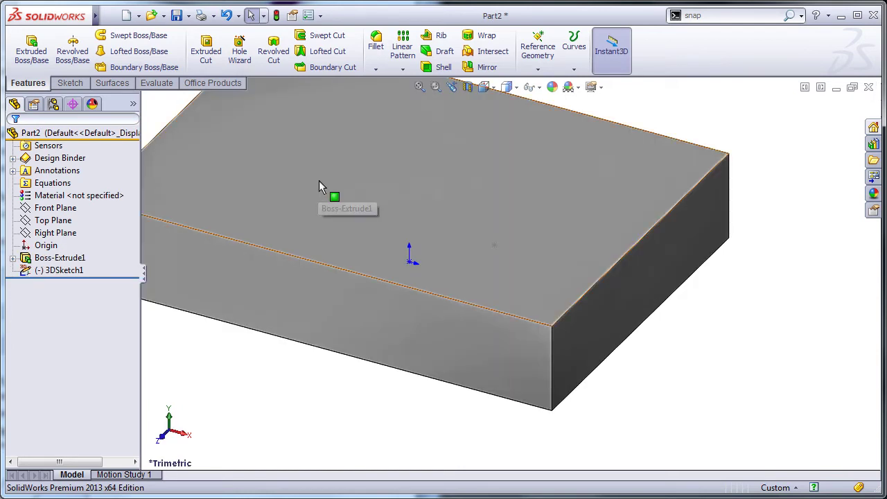
click(362, 182)
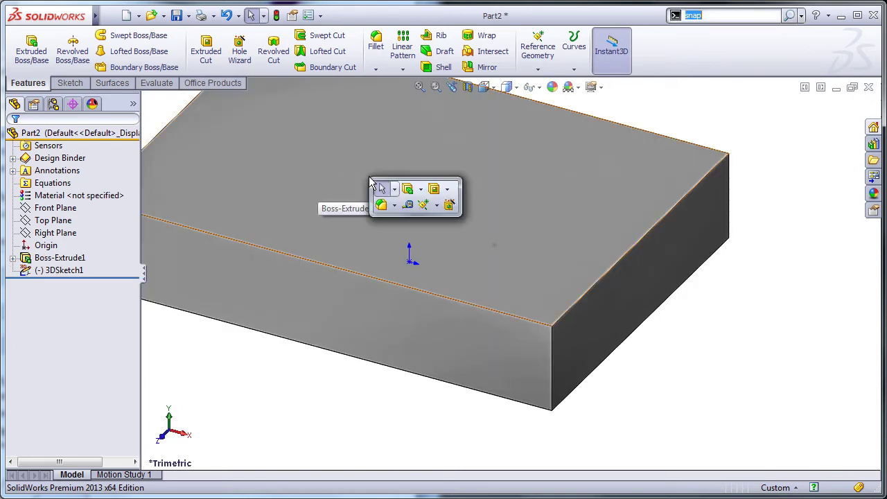
click(711, 17)
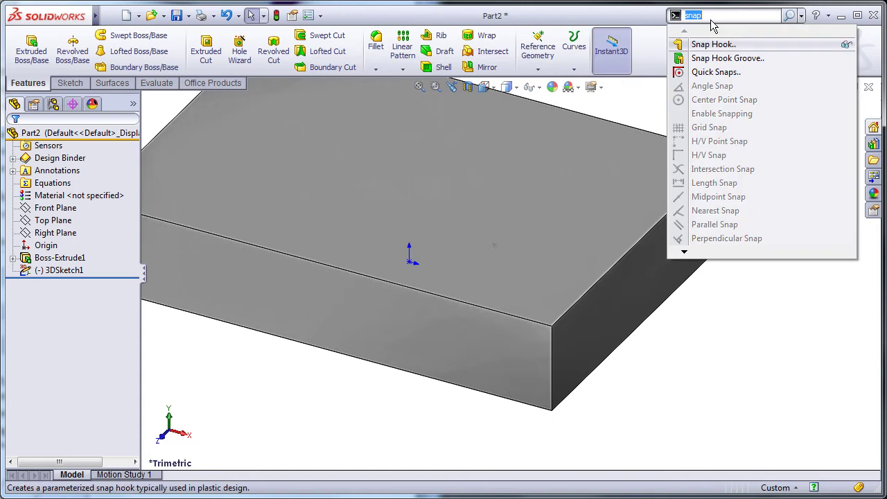
click(708, 43)
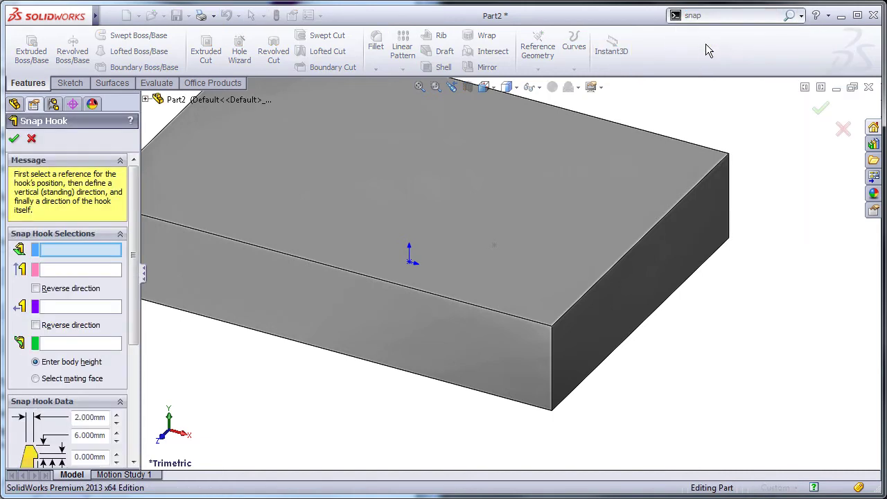
click(507, 271)
click(514, 274)
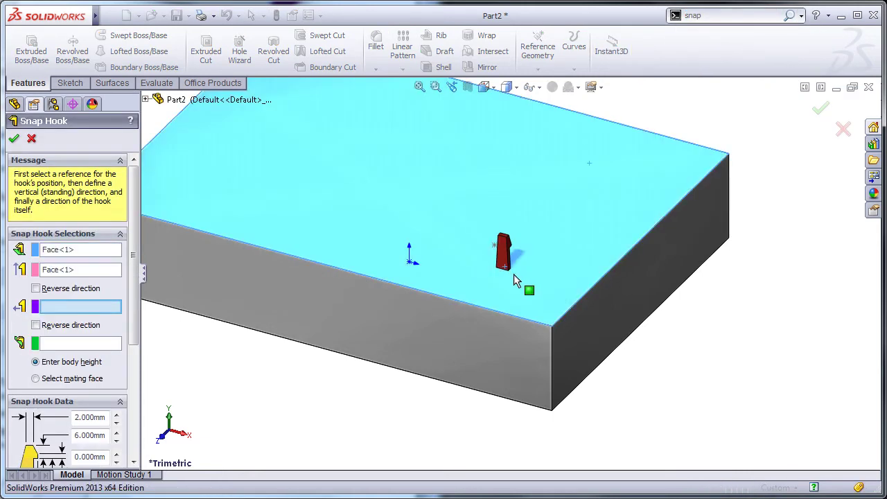
click(586, 327)
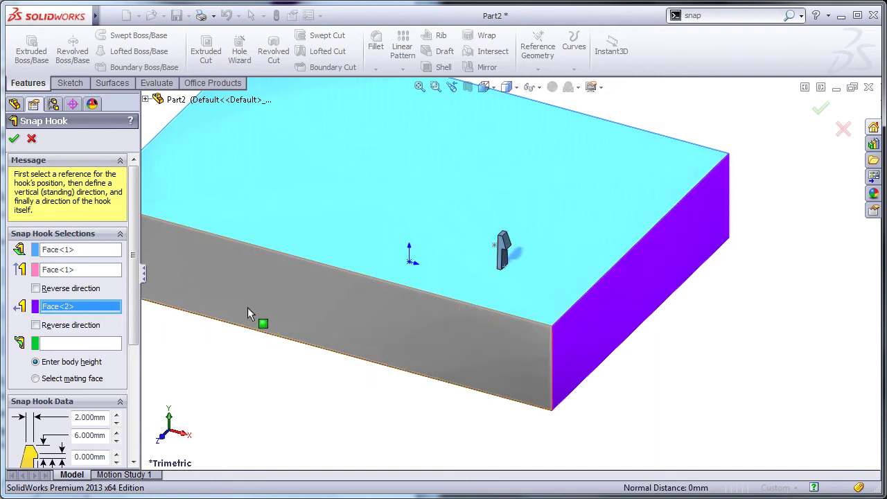
- Change the hook's 2.000mm dimension to 1mm and its 6.000mm dimension to 5mm
scroll(127, 328, down, 3)
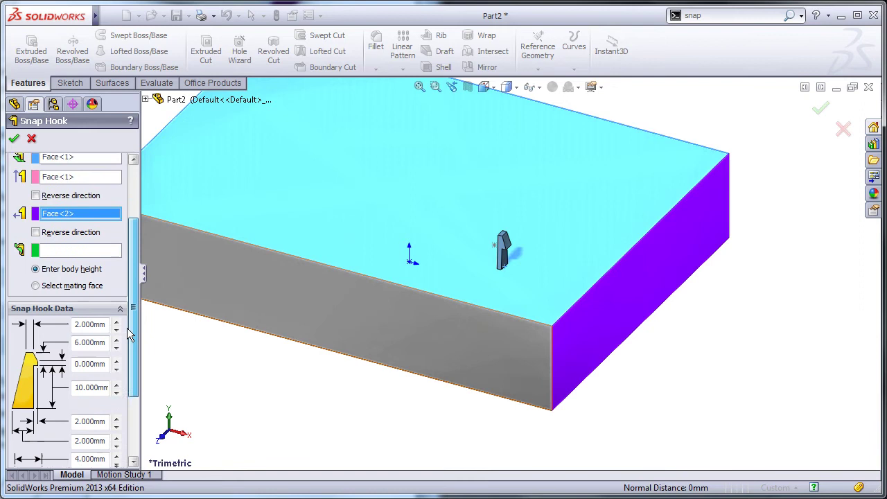
scroll(127, 328, down, 3)
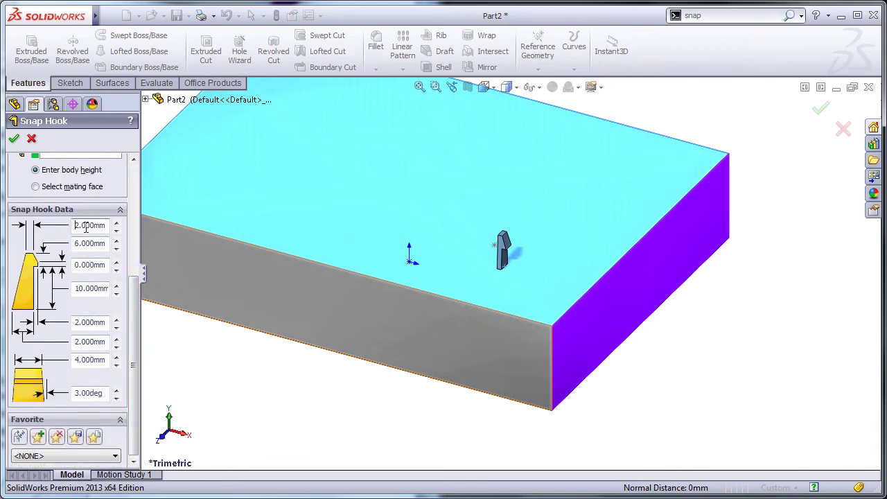
double_click(85, 226)
text(1)
key(Tab)
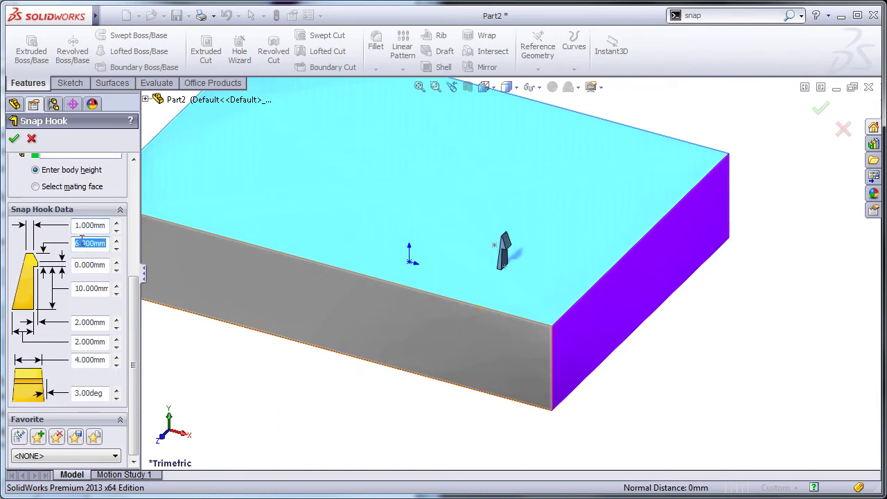
click(79, 244)
key(BackSpace)
text(5)
key(Tab)
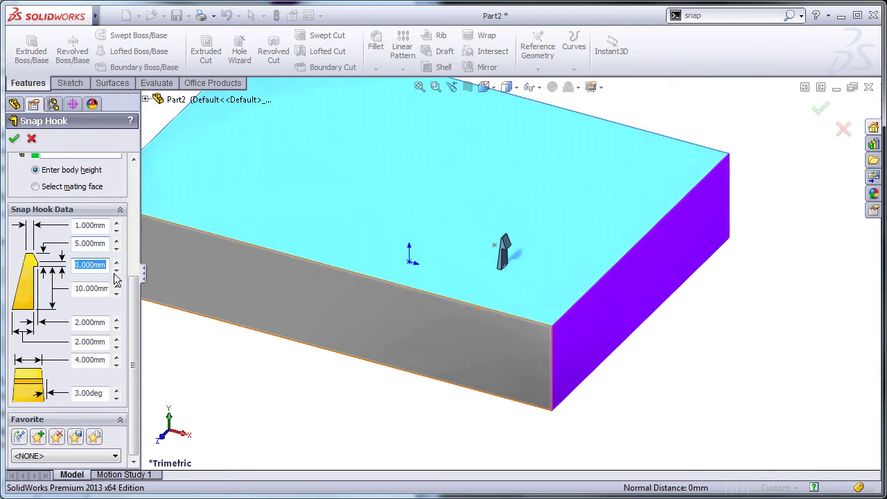
click(86, 290)
- Select the 10 in the hook's 10.000mm field
double_click(85, 289)
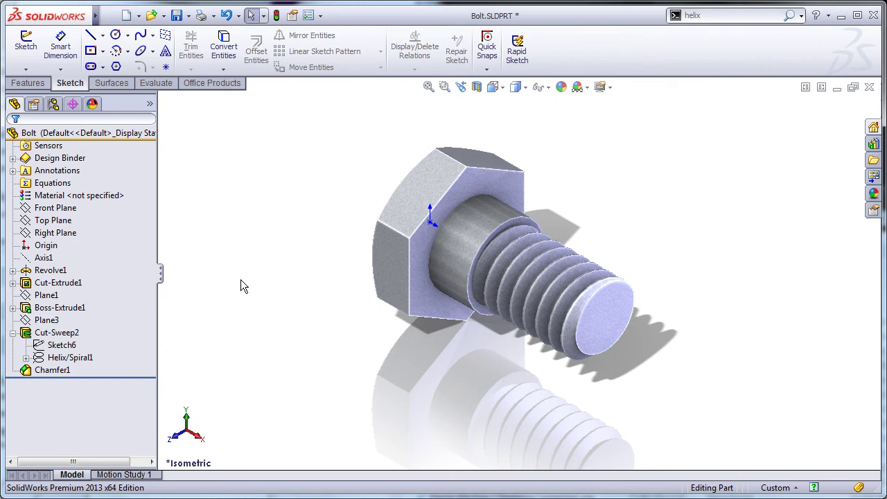
- Review Helix/Spiral1's 0.02083in pitch, 16 revolutions and 0.00deg start angle, and accept them
click(25, 358)
click(64, 371)
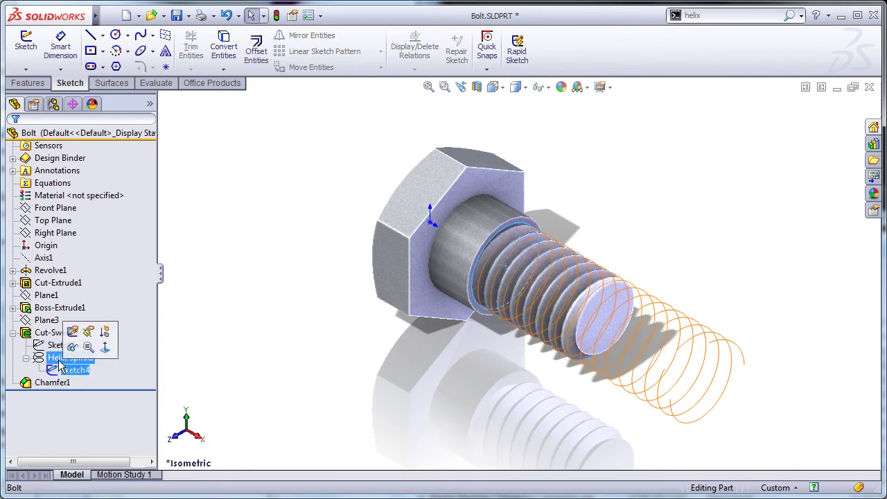
click(59, 360)
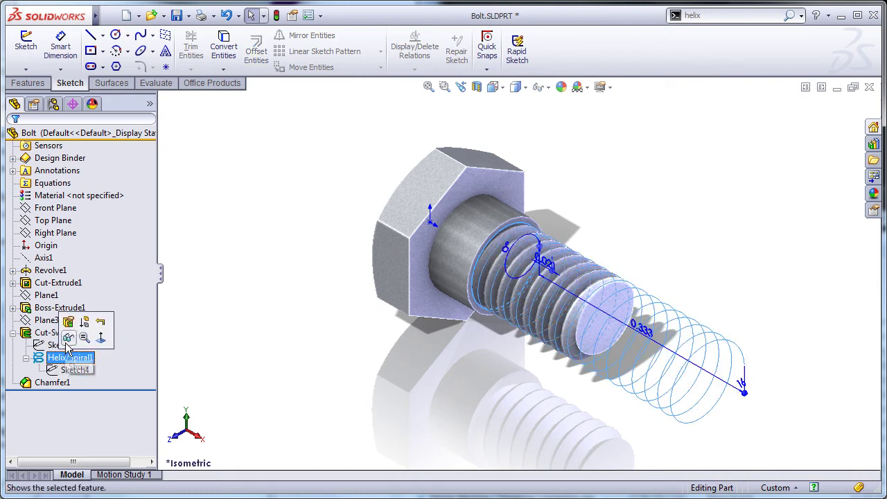
click(69, 324)
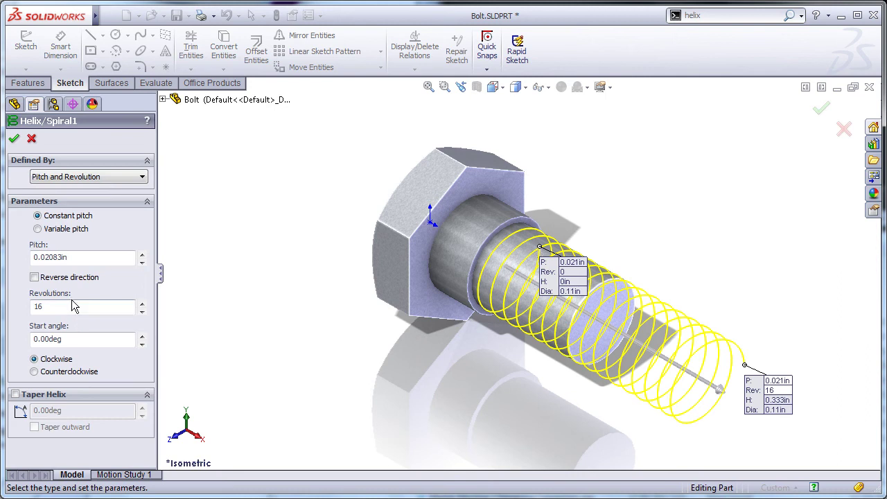
click(73, 258)
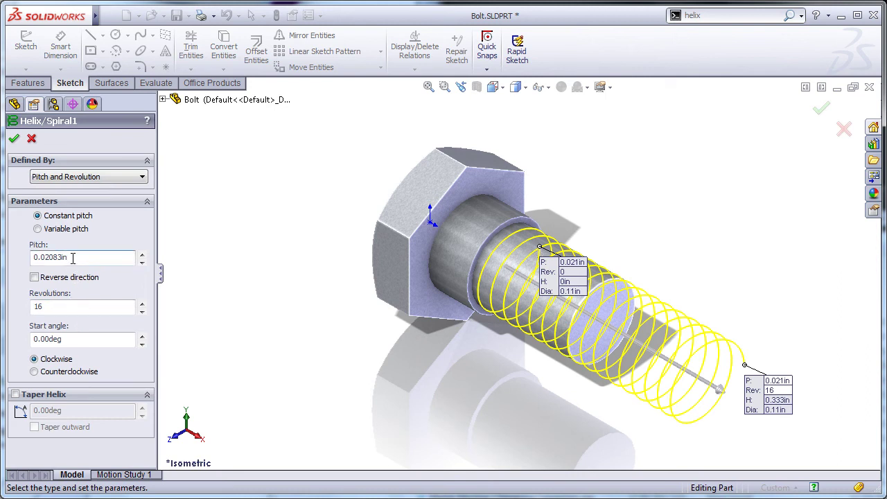
click(68, 306)
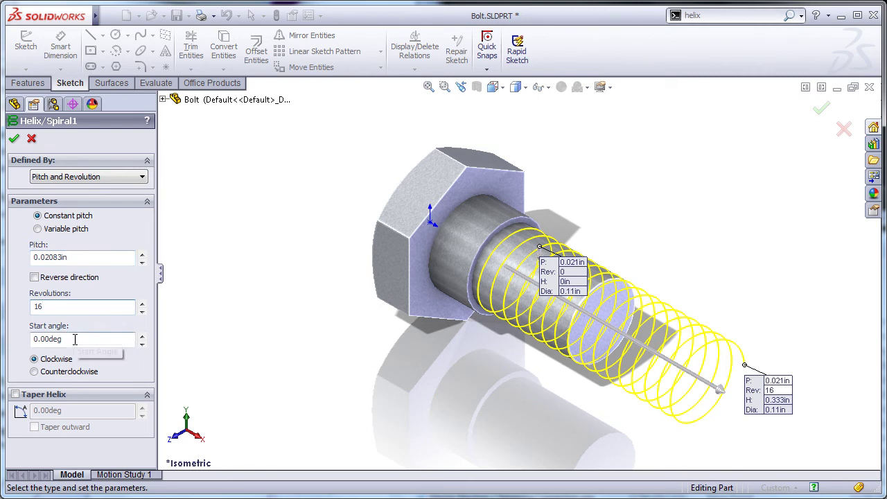
click(75, 339)
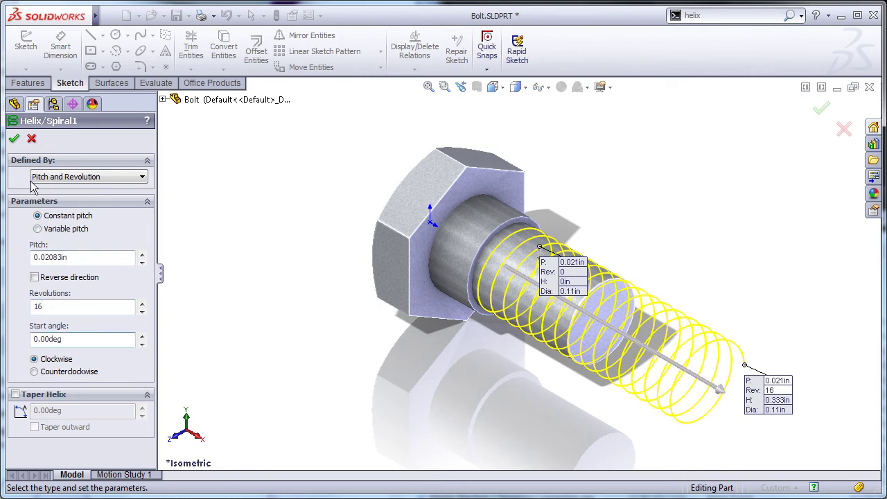
click(14, 138)
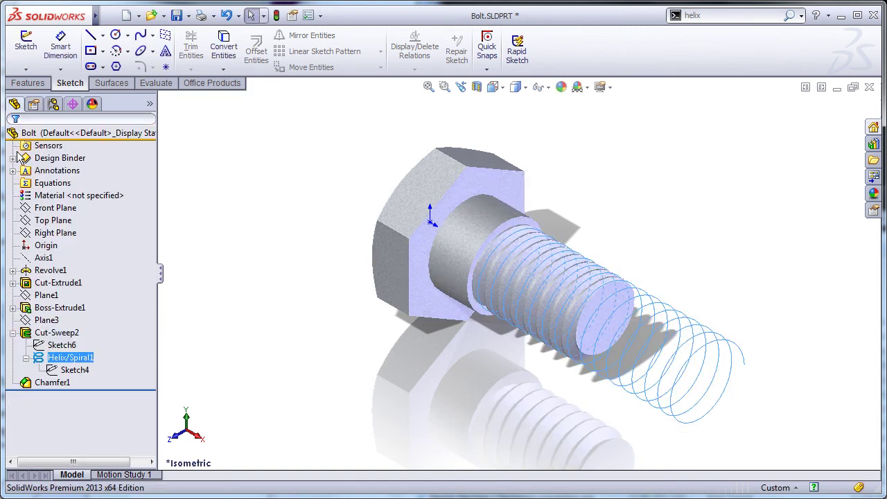
- Review Plane3's vertex reference and accept the plane, rebuilding the bolt
click(46, 320)
click(46, 281)
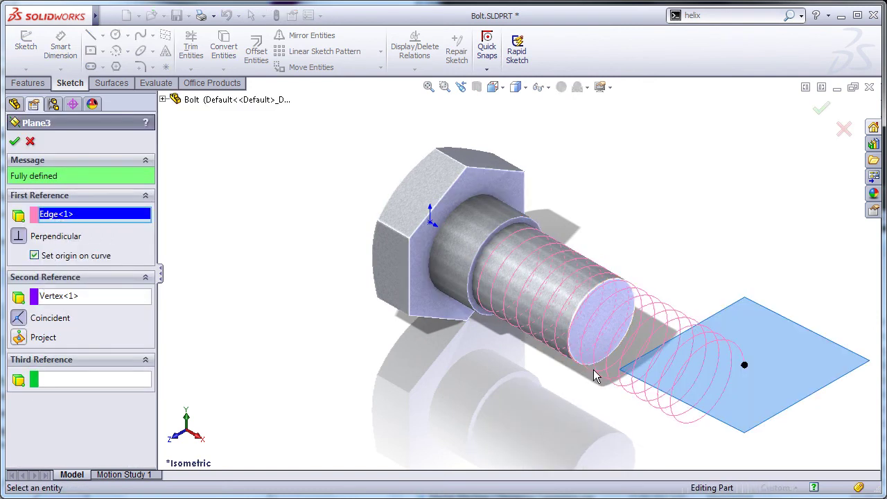
click(84, 299)
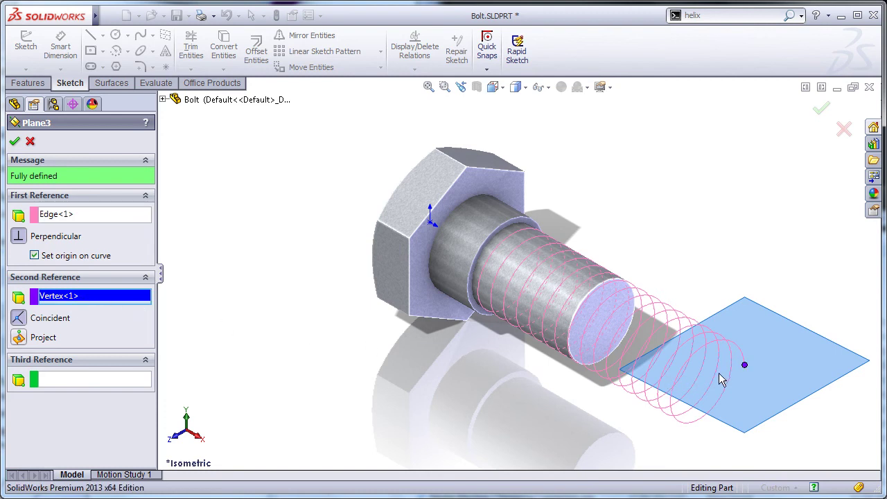
click(821, 108)
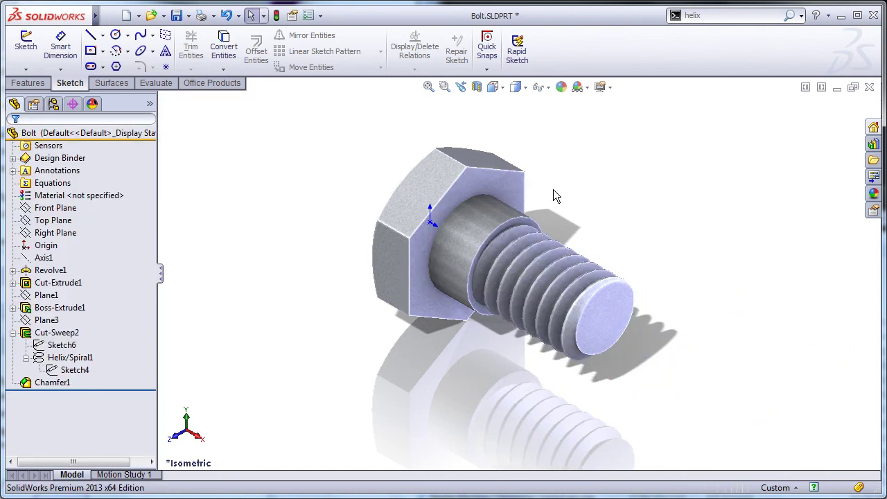
- Pierce Sketch6's circle centre to Helix/Spiral1, exit the sketch and view the bolt isometrically
click(62, 345)
click(107, 315)
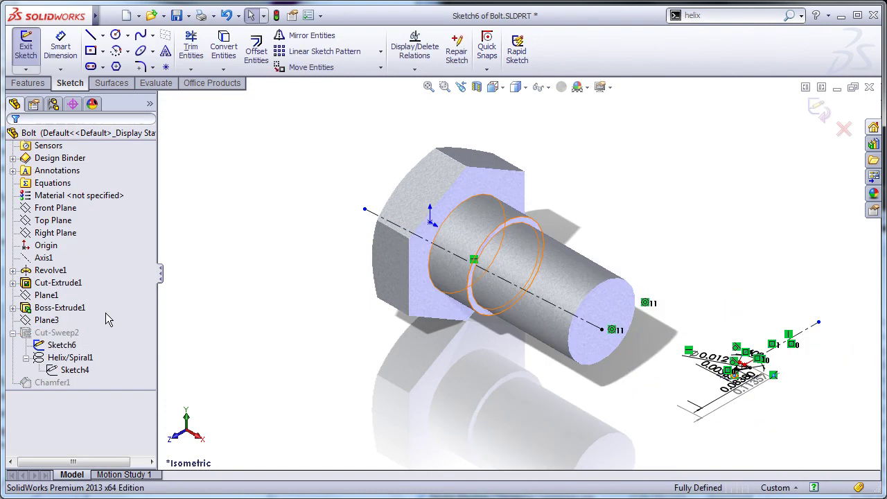
key(space)
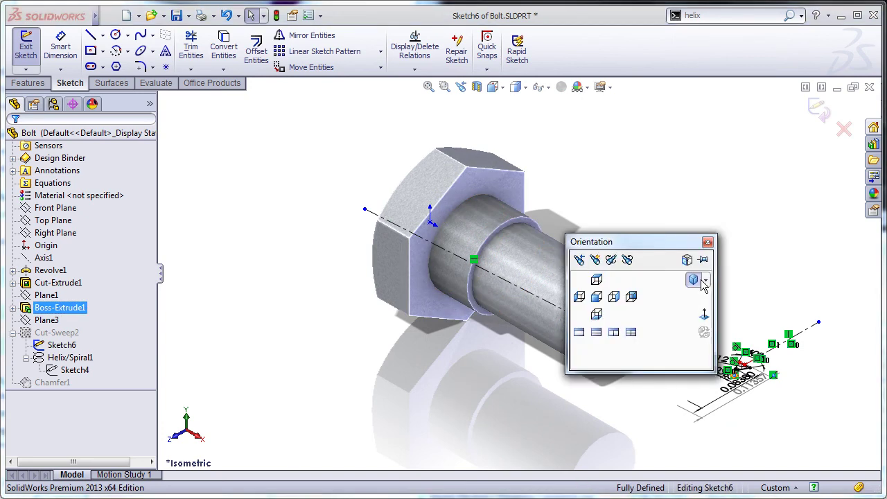
click(695, 280)
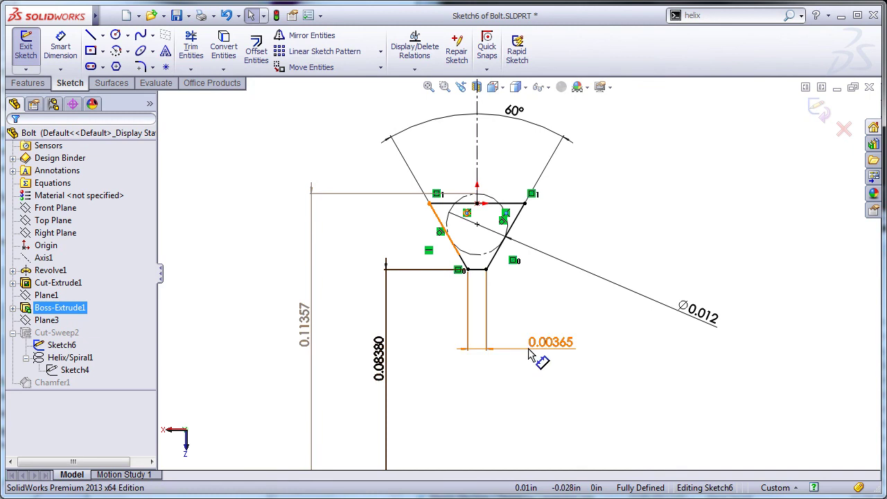
click(477, 203)
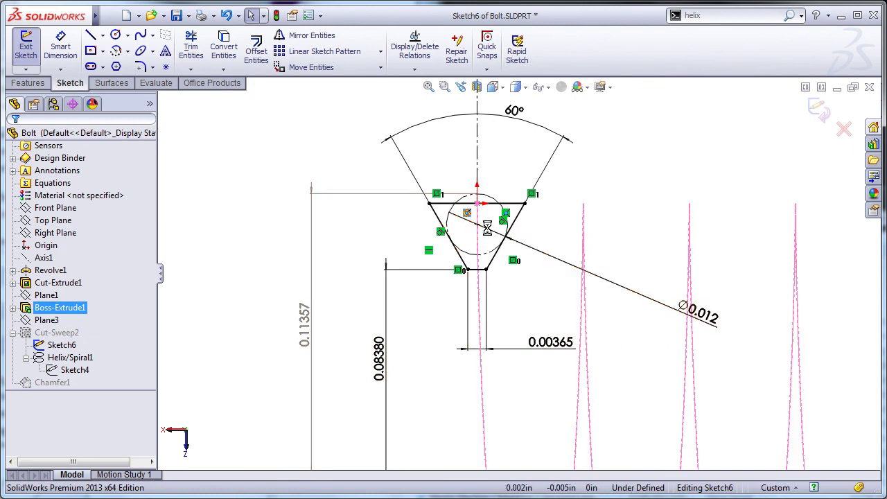
click(86, 357)
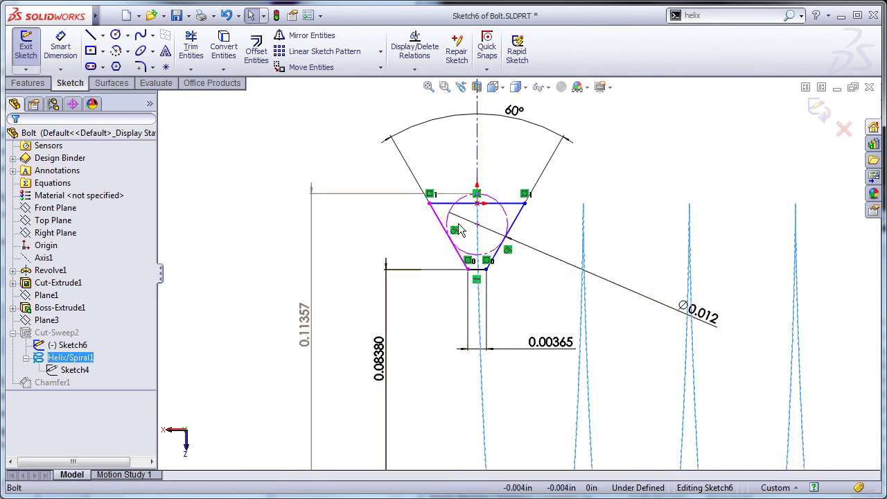
ctrl+click(477, 203)
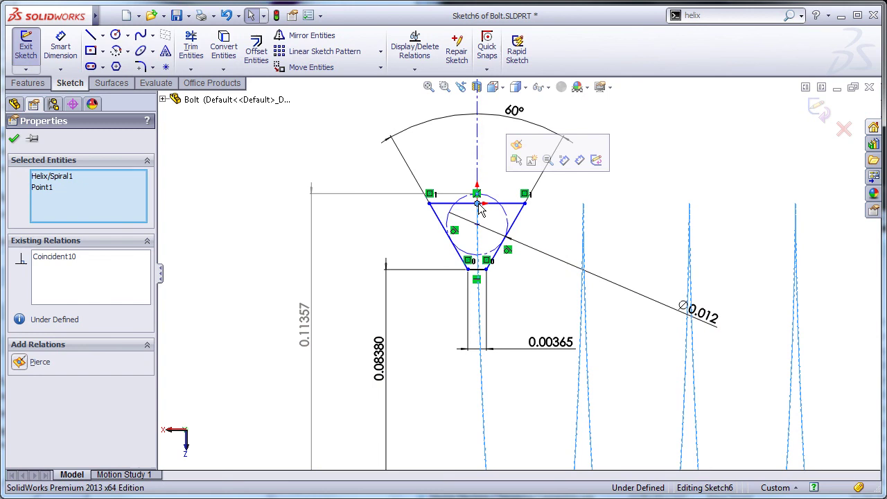
click(517, 154)
click(660, 177)
click(818, 108)
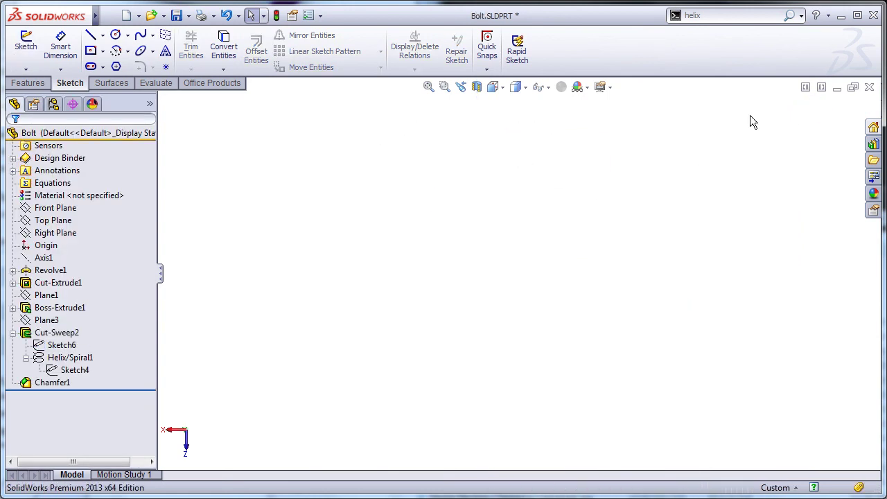
click(516, 87)
click(563, 124)
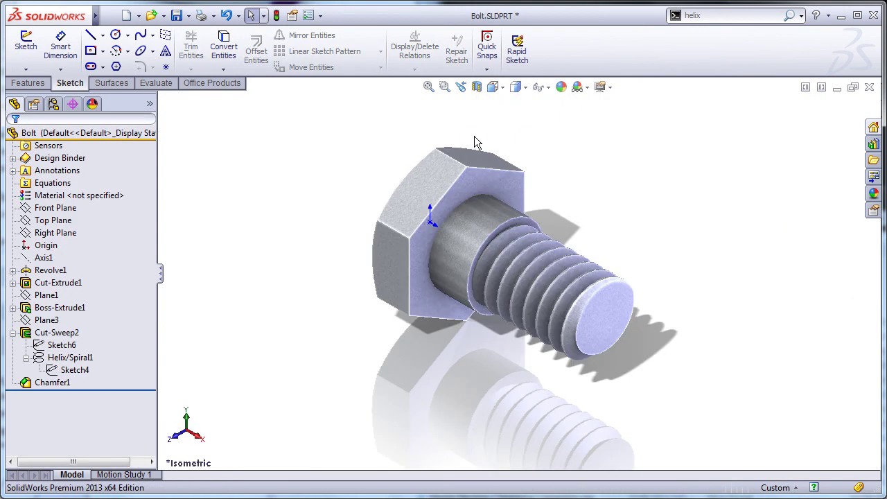